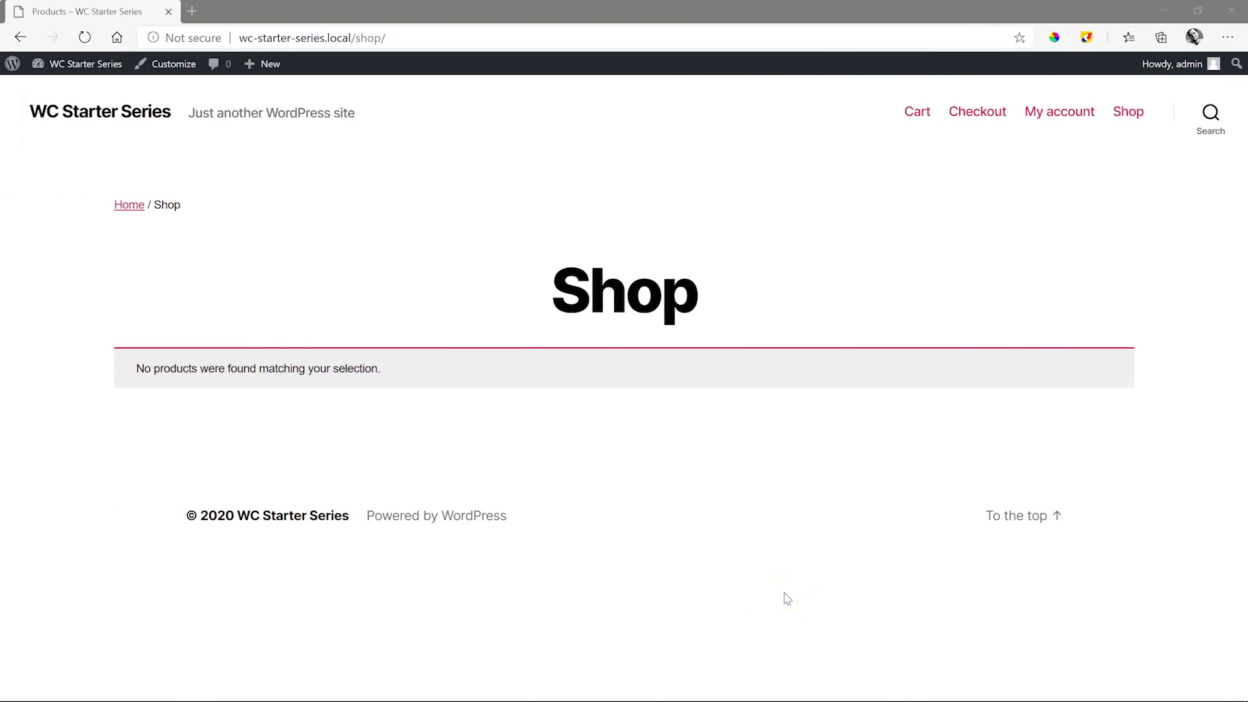
Go from the storefront through the Dashboard to the empty All Products list.
click(109, 64)
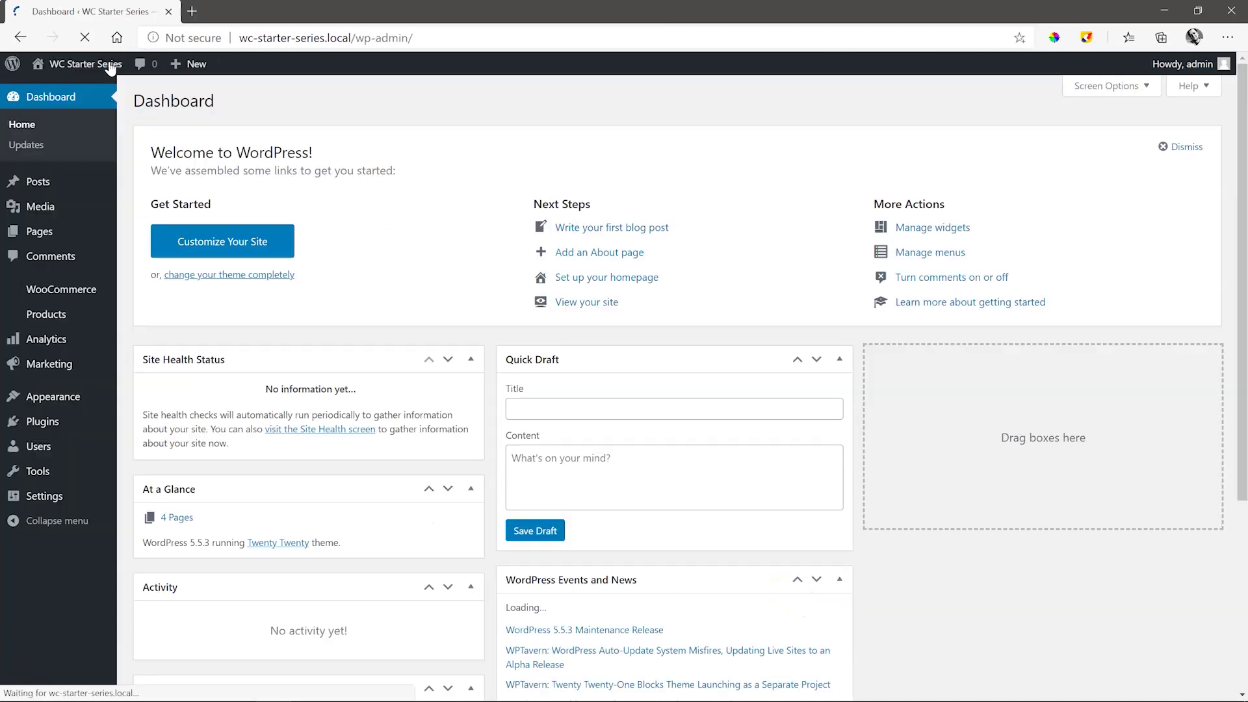
mouse_move(39, 314)
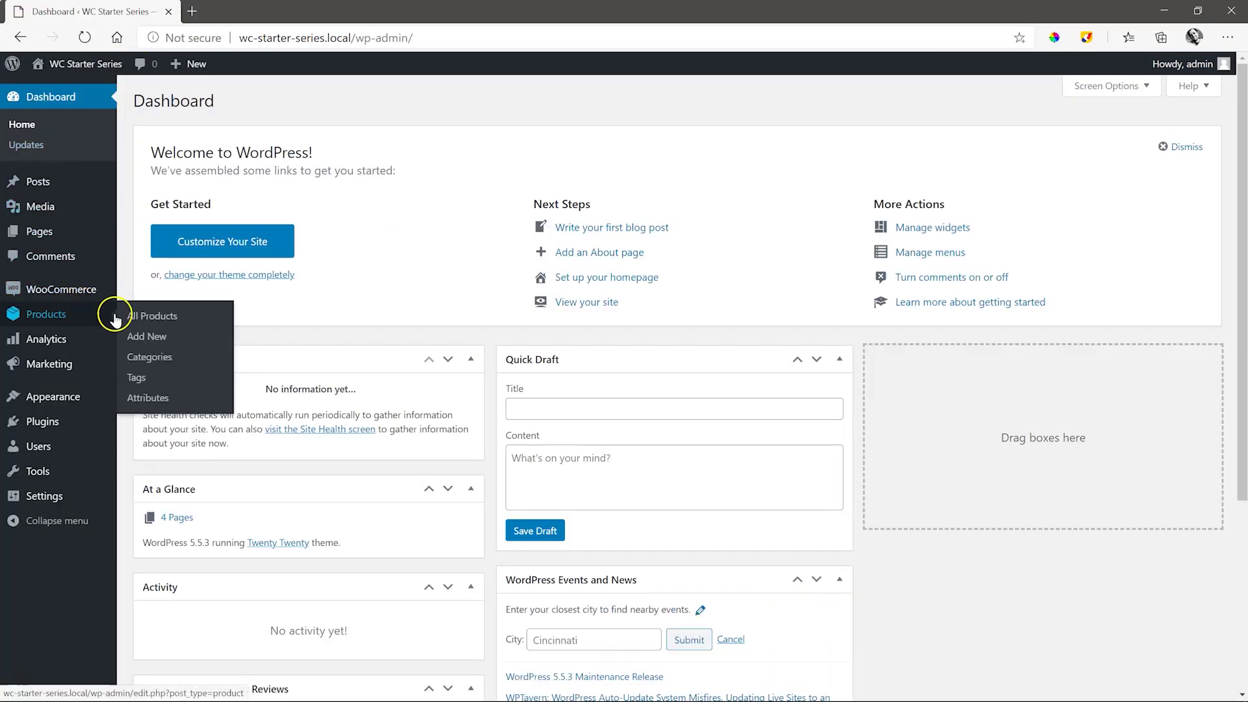
click(146, 317)
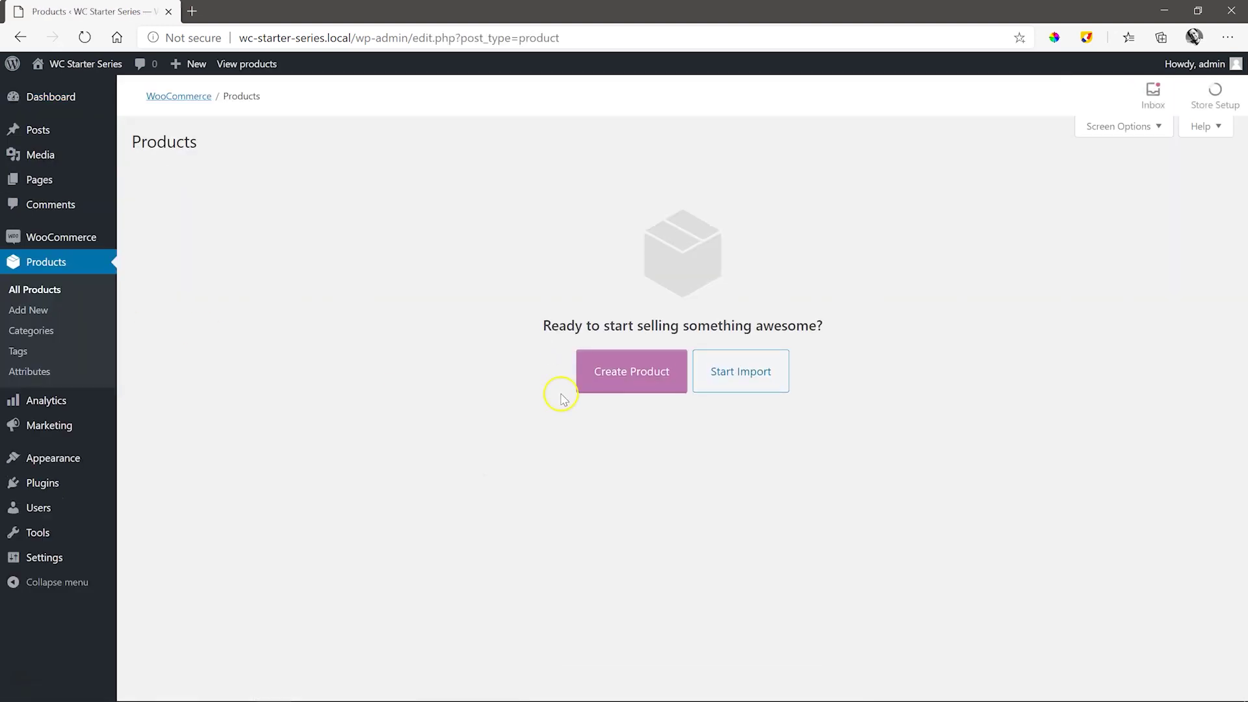
Create a new product named 'Yellow Sweater' with a pasted lorem ipsum description.
click(636, 391)
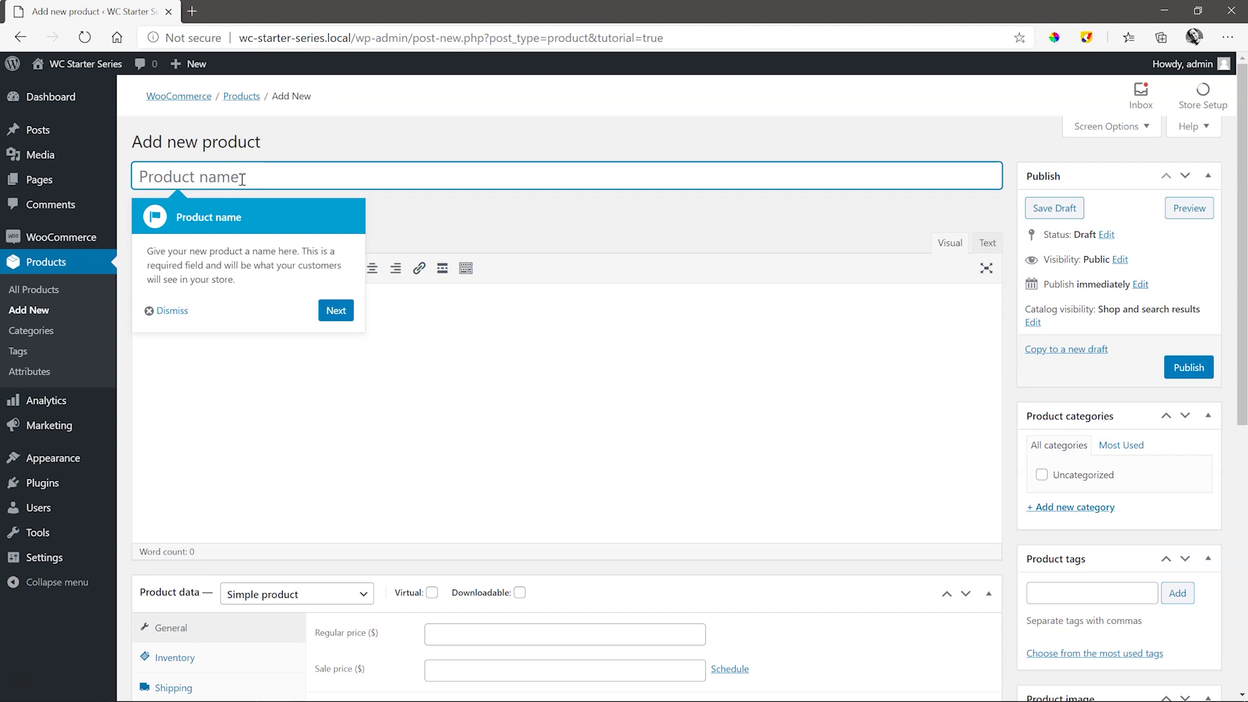
text(Yellow S)
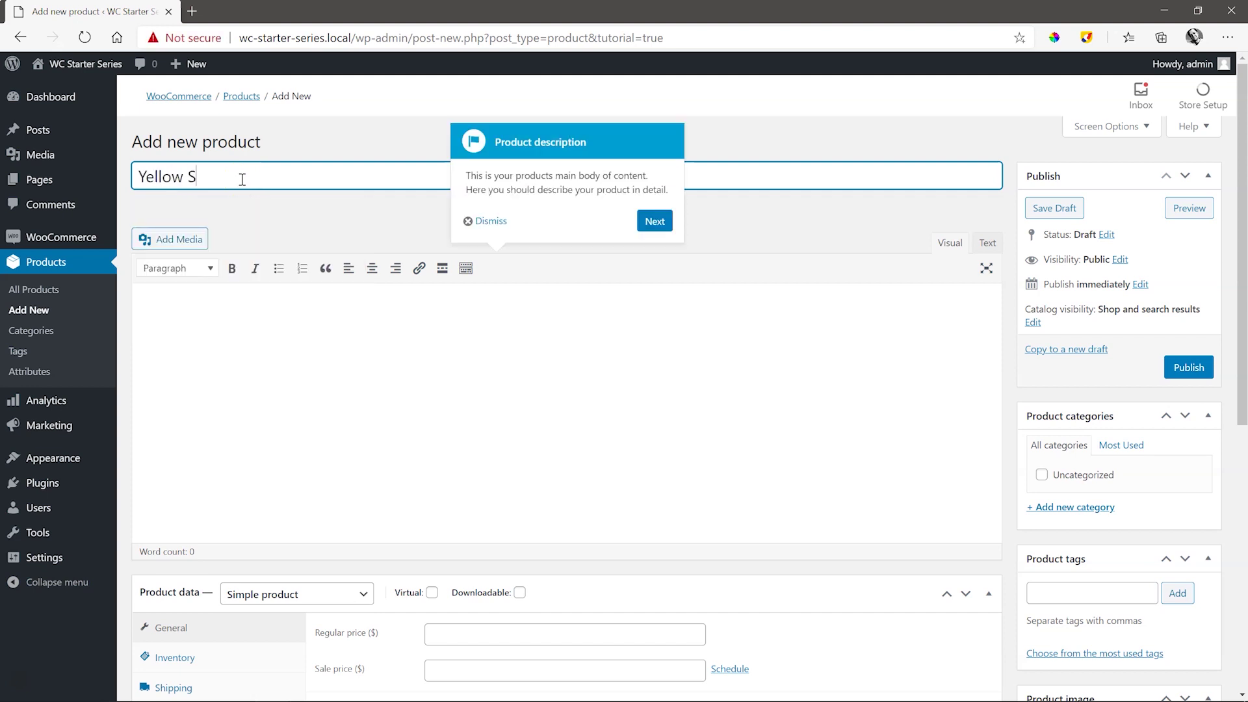
text(weater)
click(273, 330)
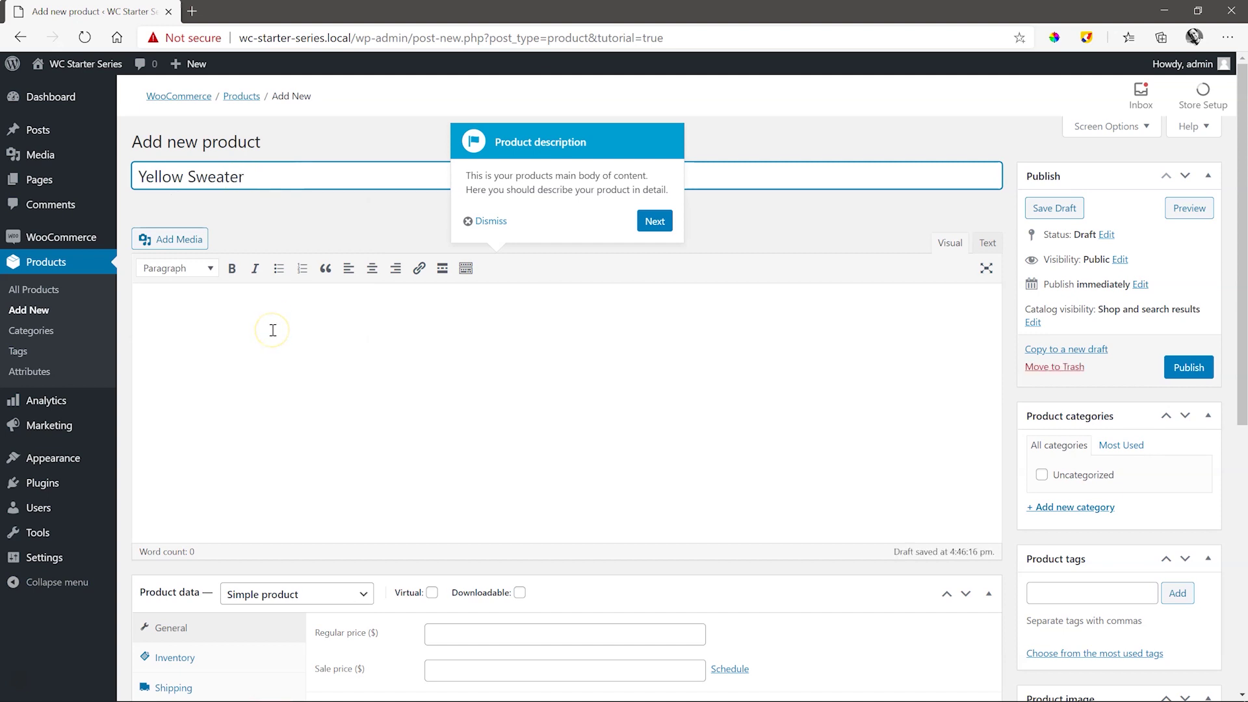
key(ctrl+v)
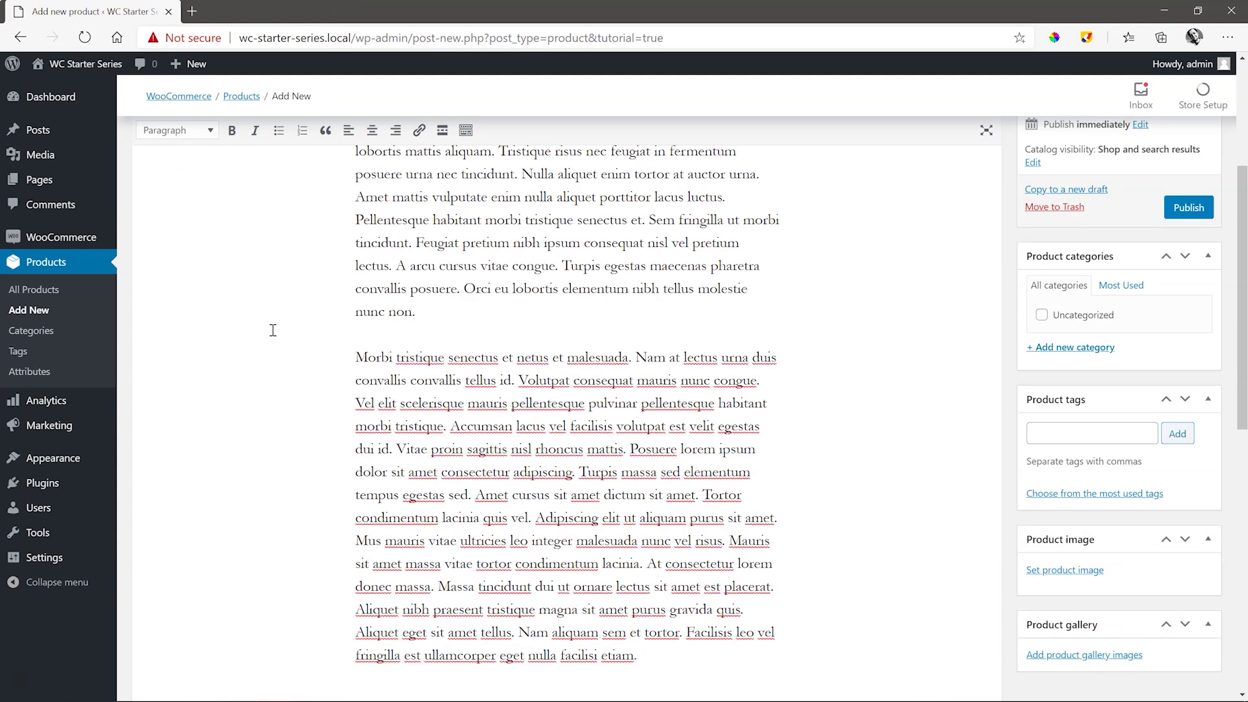
scroll(498, 354, up, 4)
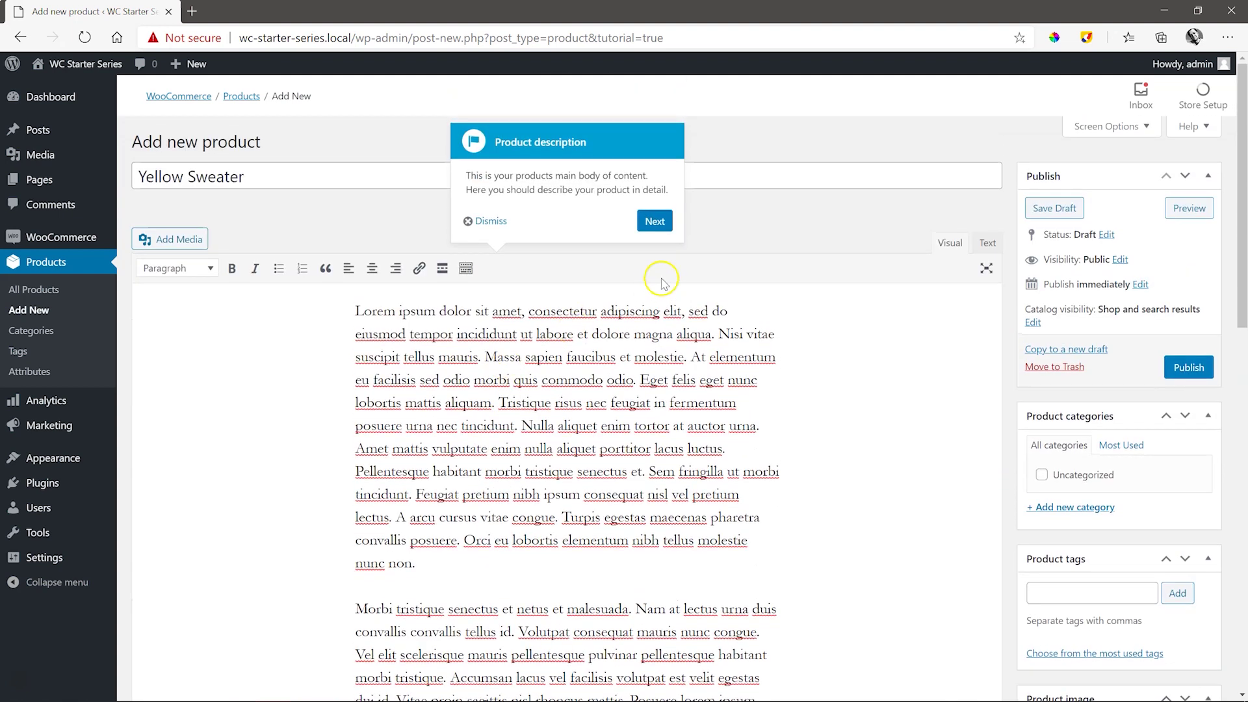
click(653, 221)
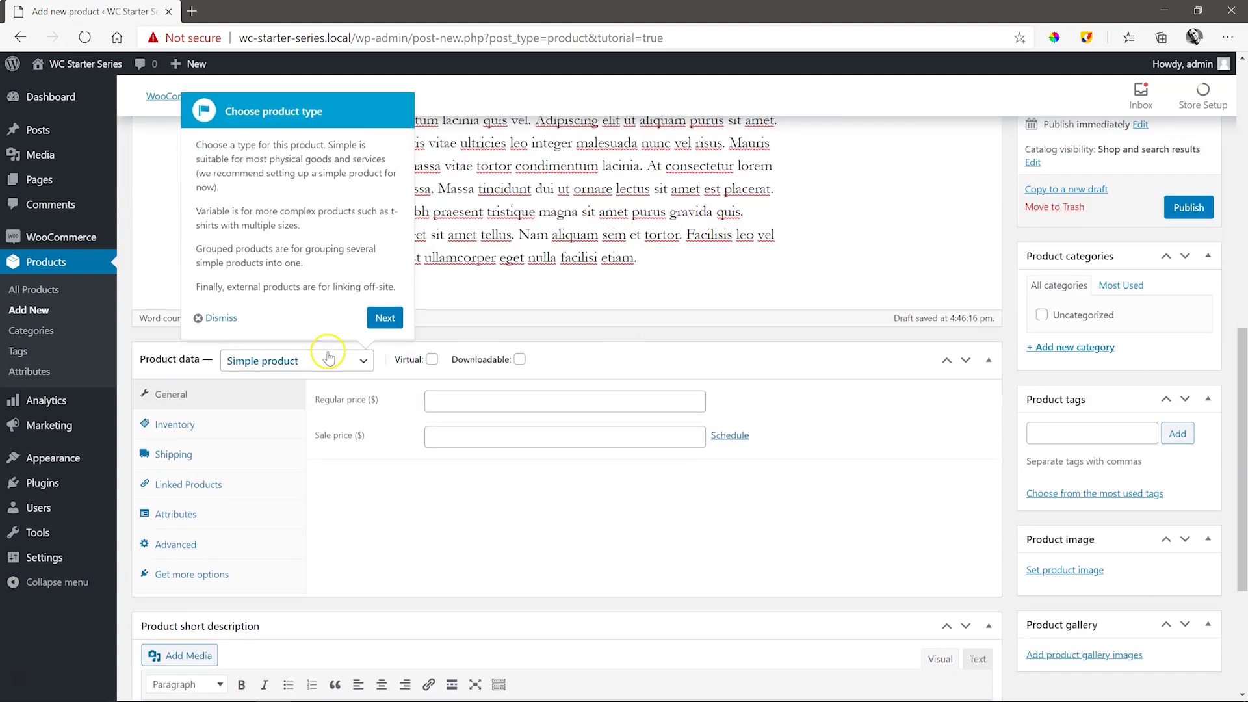
Keep the product type as Simple product and advance the tour past the Virtual and Downloadable tips.
click(364, 361)
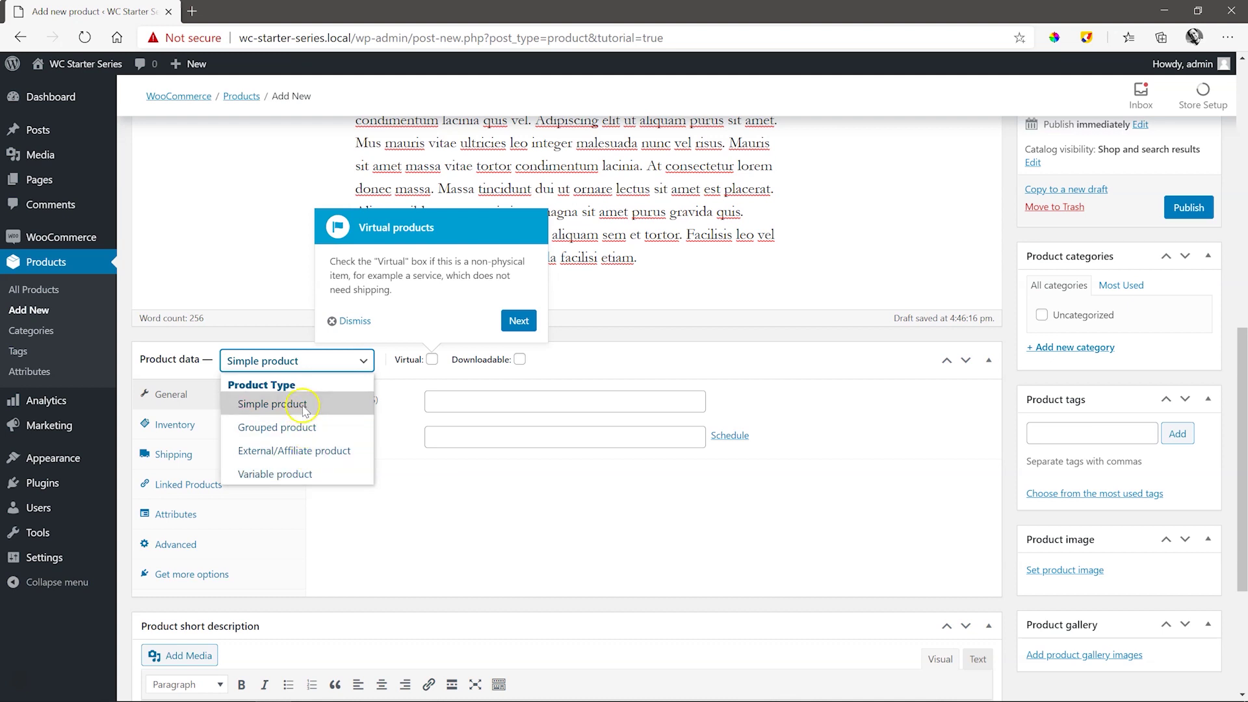
click(304, 405)
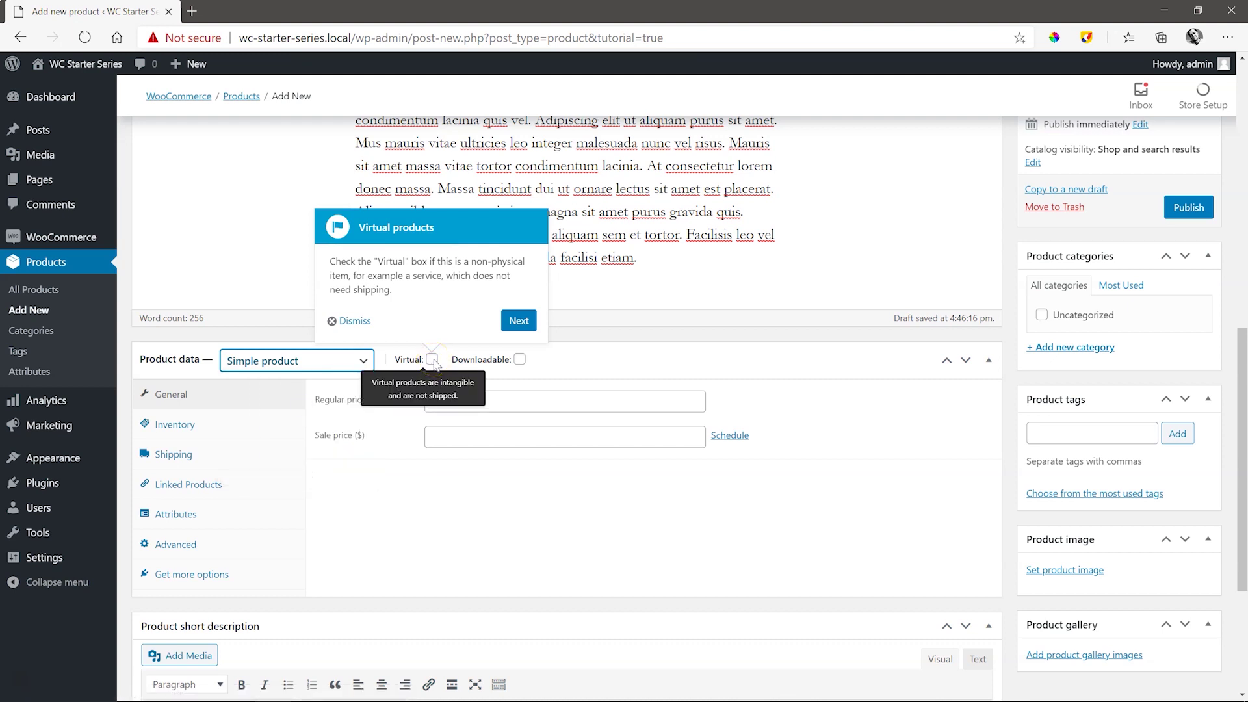
click(518, 320)
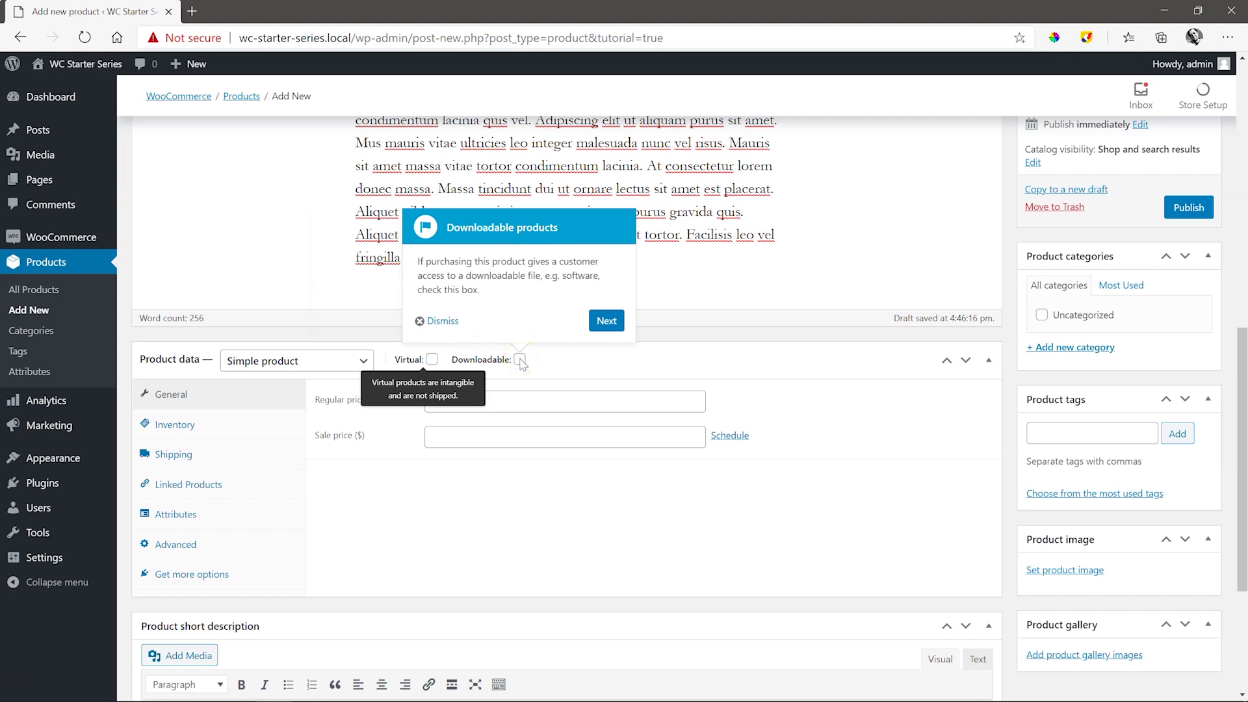
click(608, 321)
click(692, 401)
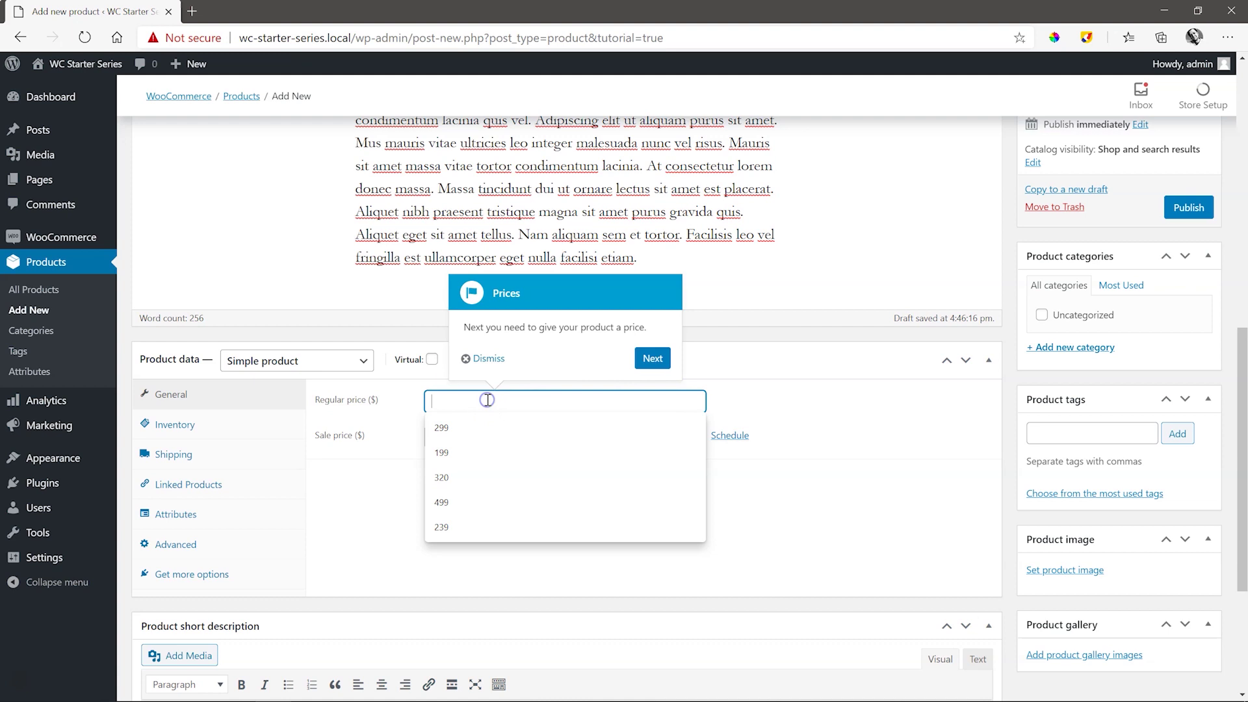
Enter a regular price of 299 and a sale price of 199.
text(299)
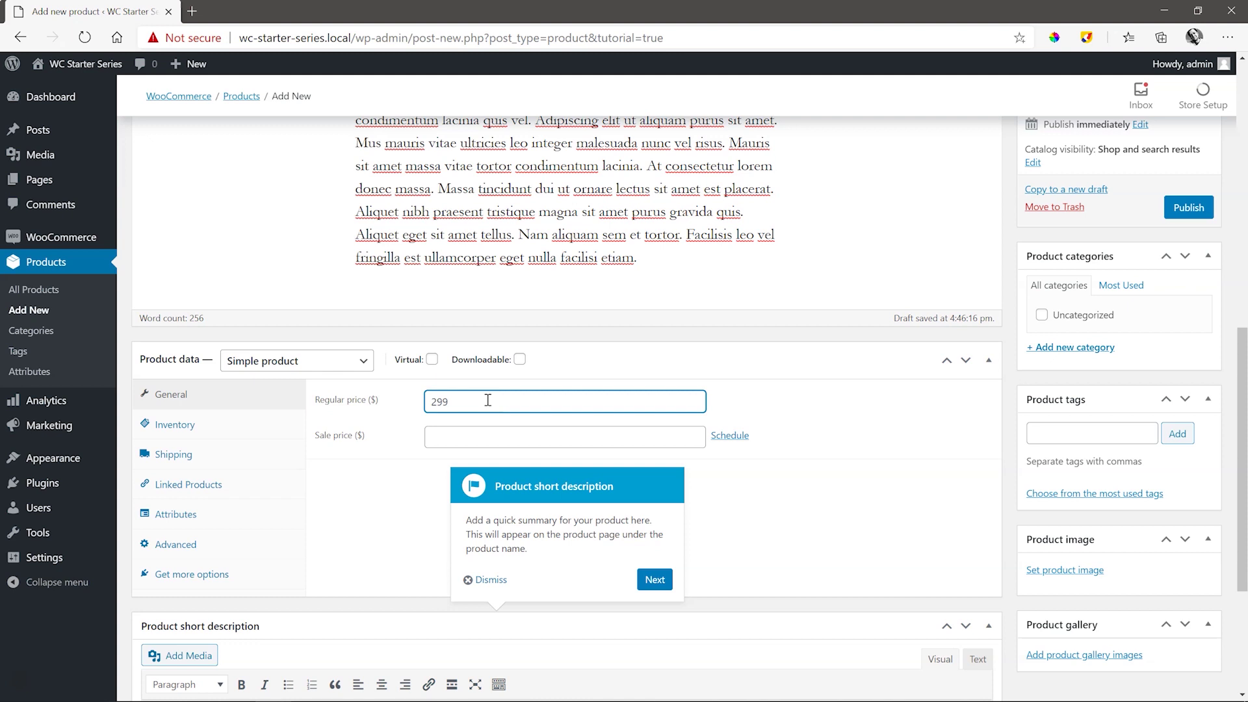
key(Tab)
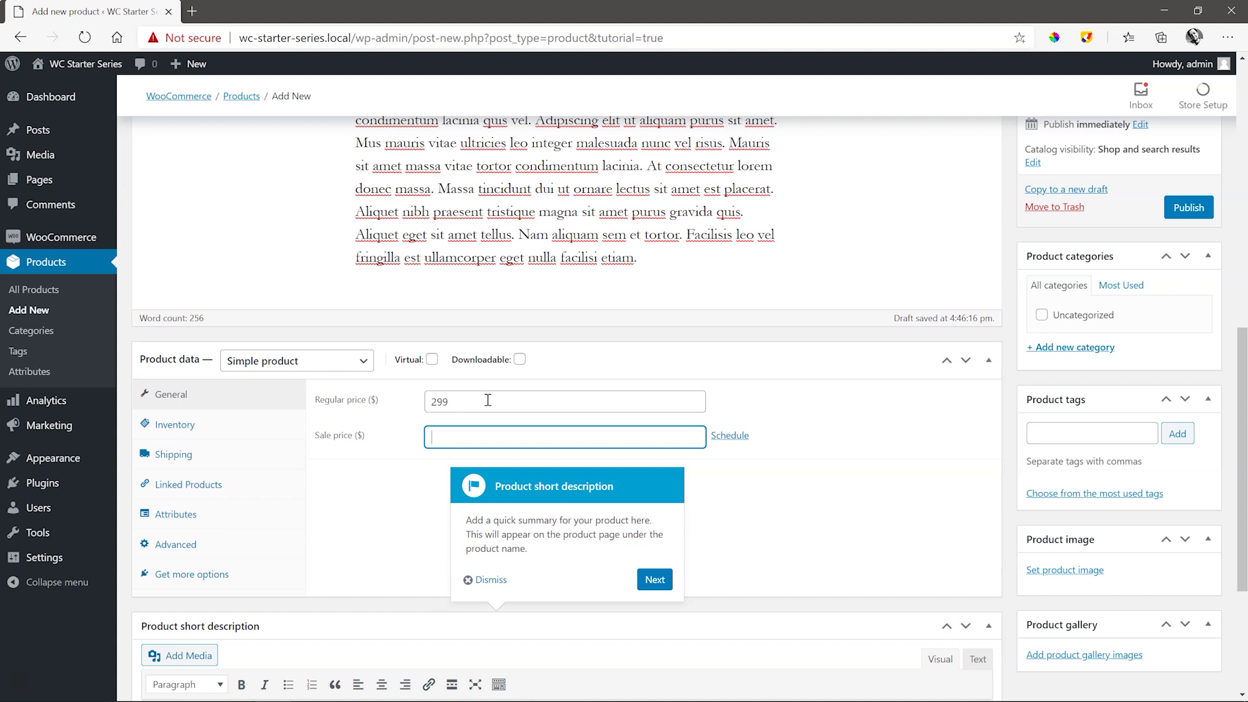
click(467, 440)
text(199)
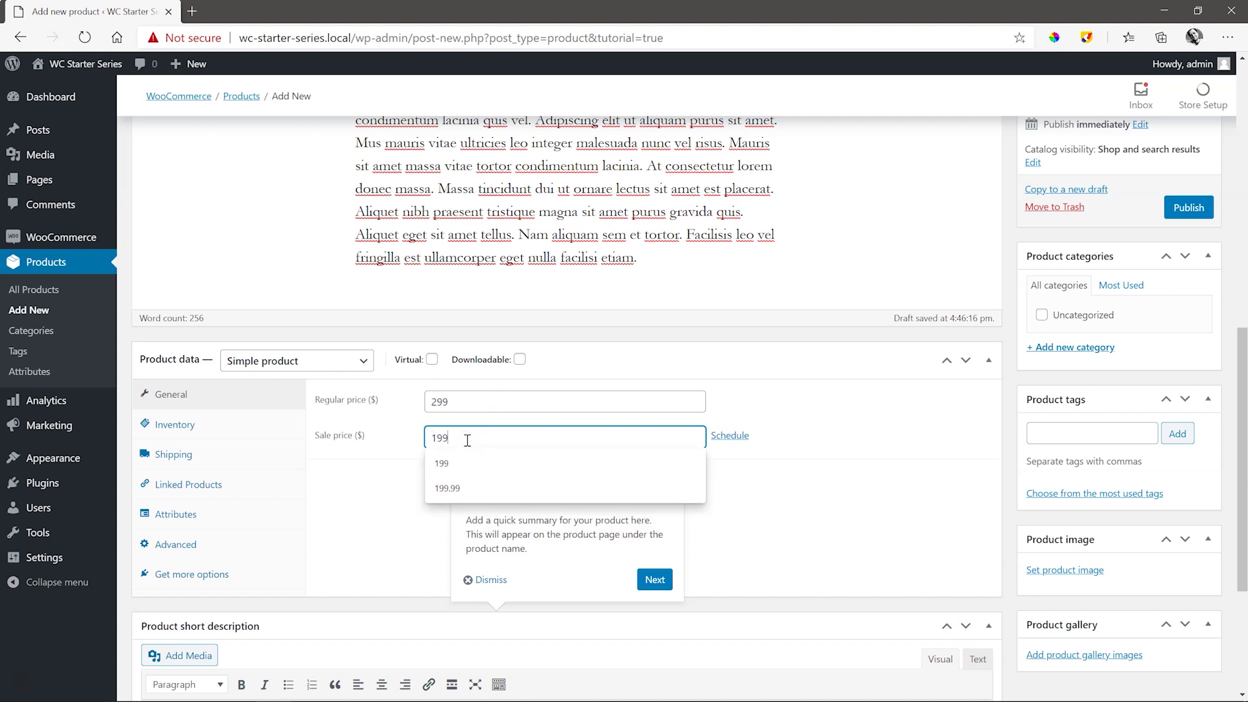
key(Tab)
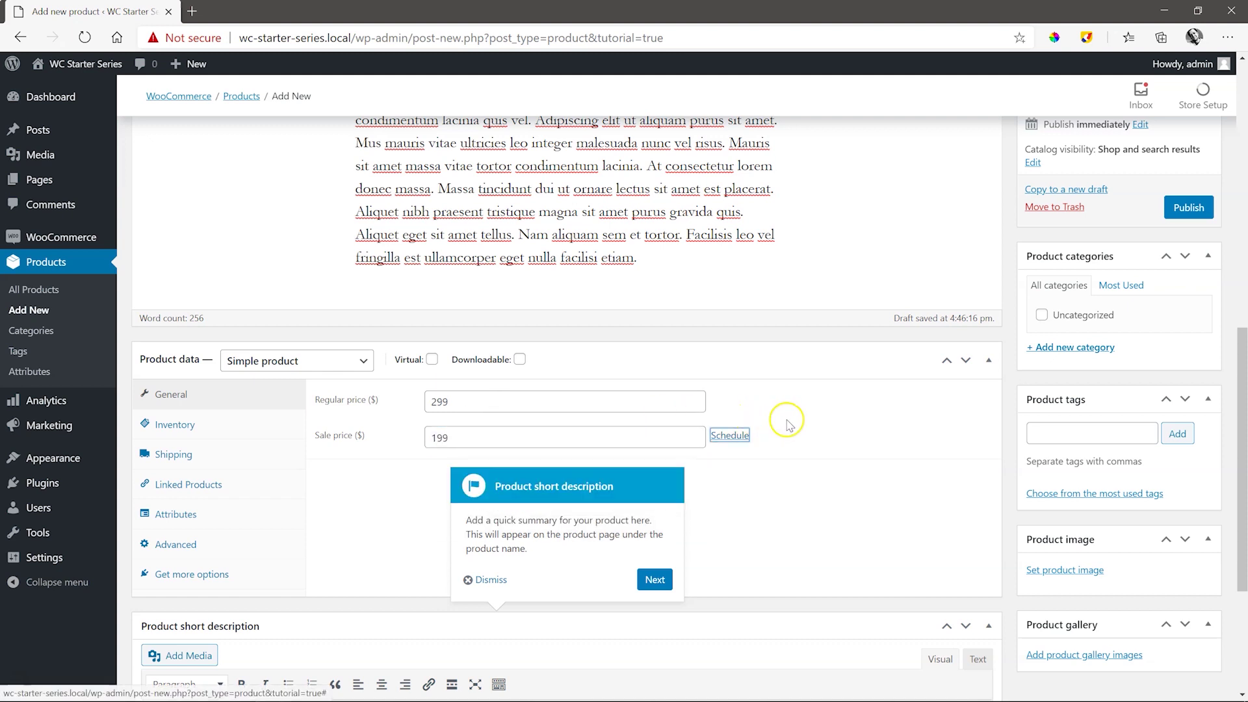
scroll(788, 421, down, 2)
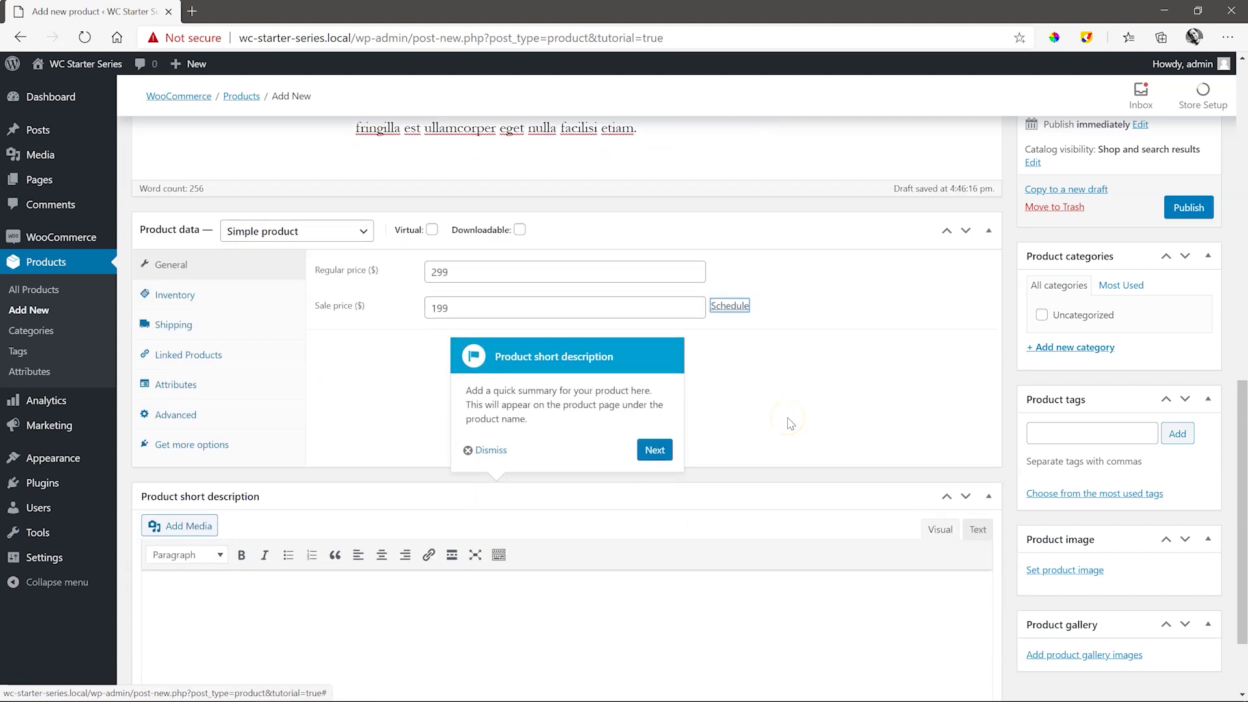
scroll(789, 421, down, 2)
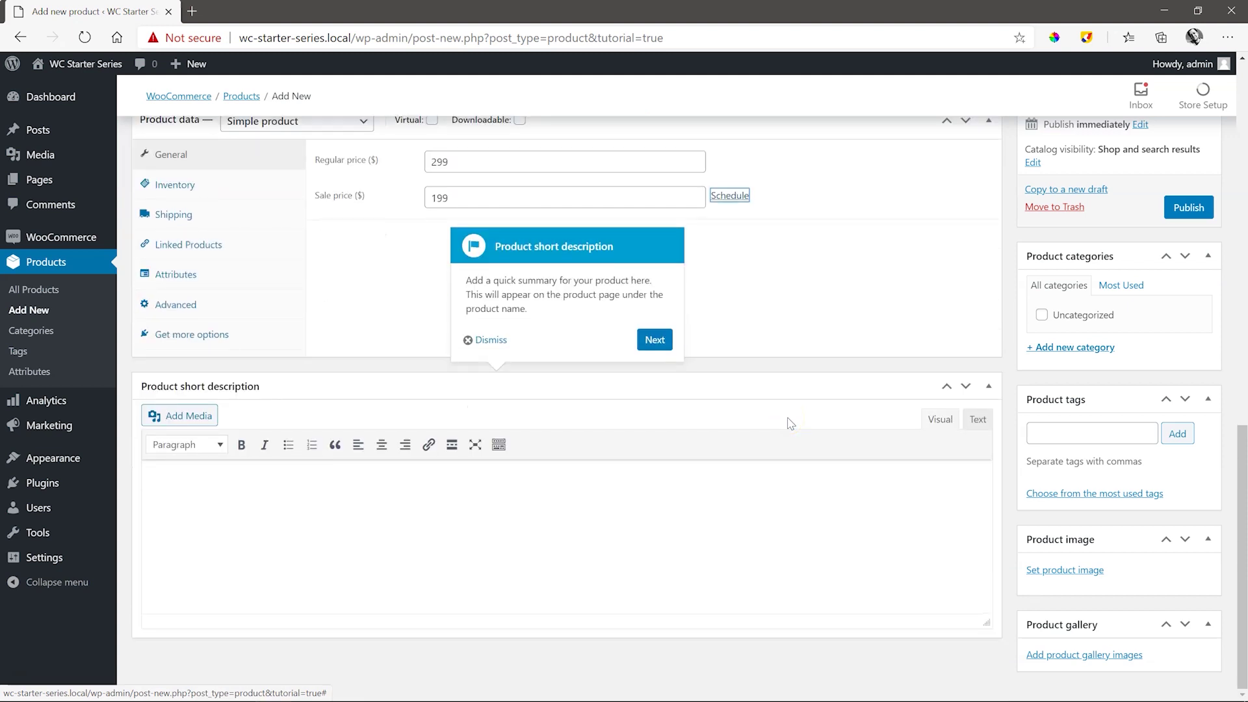
Enter 'A very short description for the product.' as the short description and advance the tour.
click(398, 522)
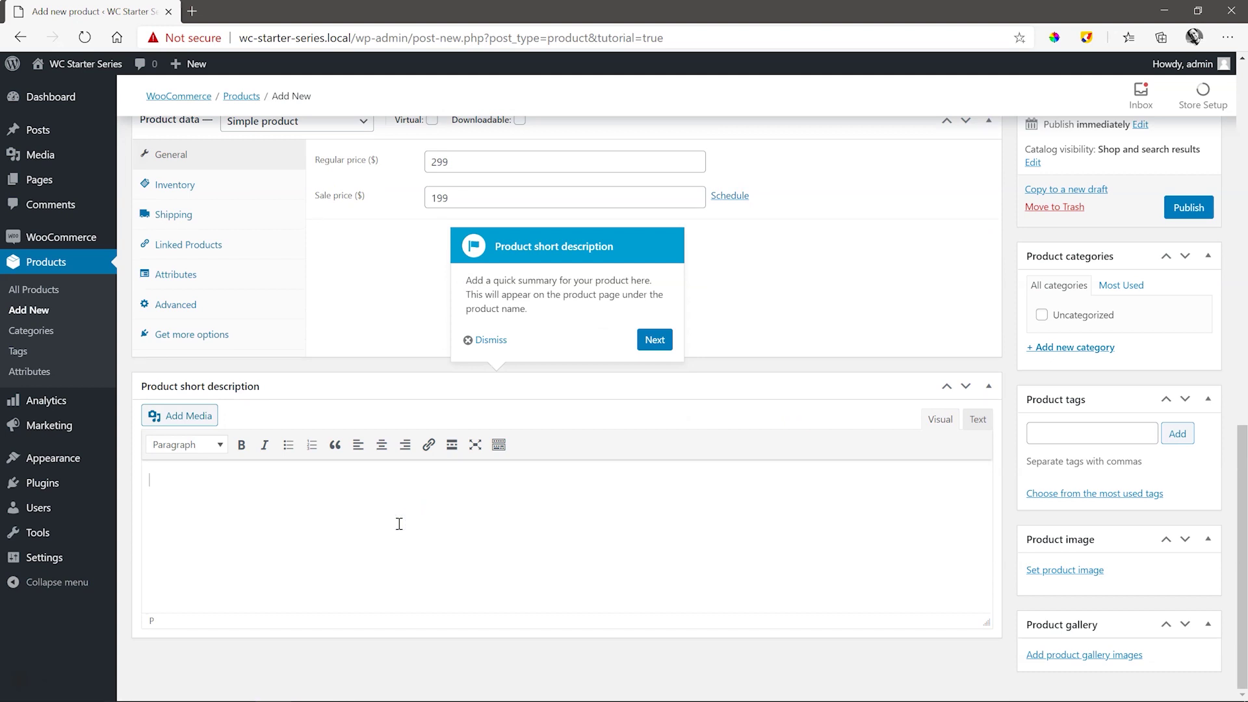
text(A very short de)
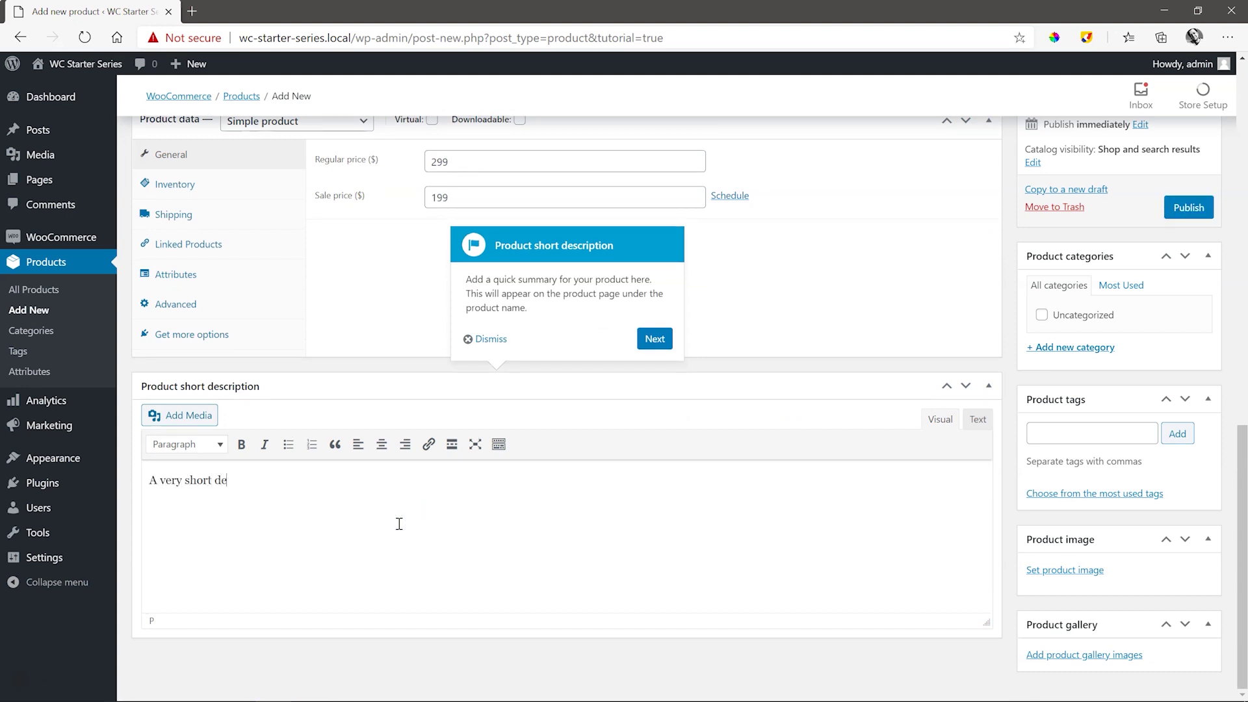
text(scription for the product.)
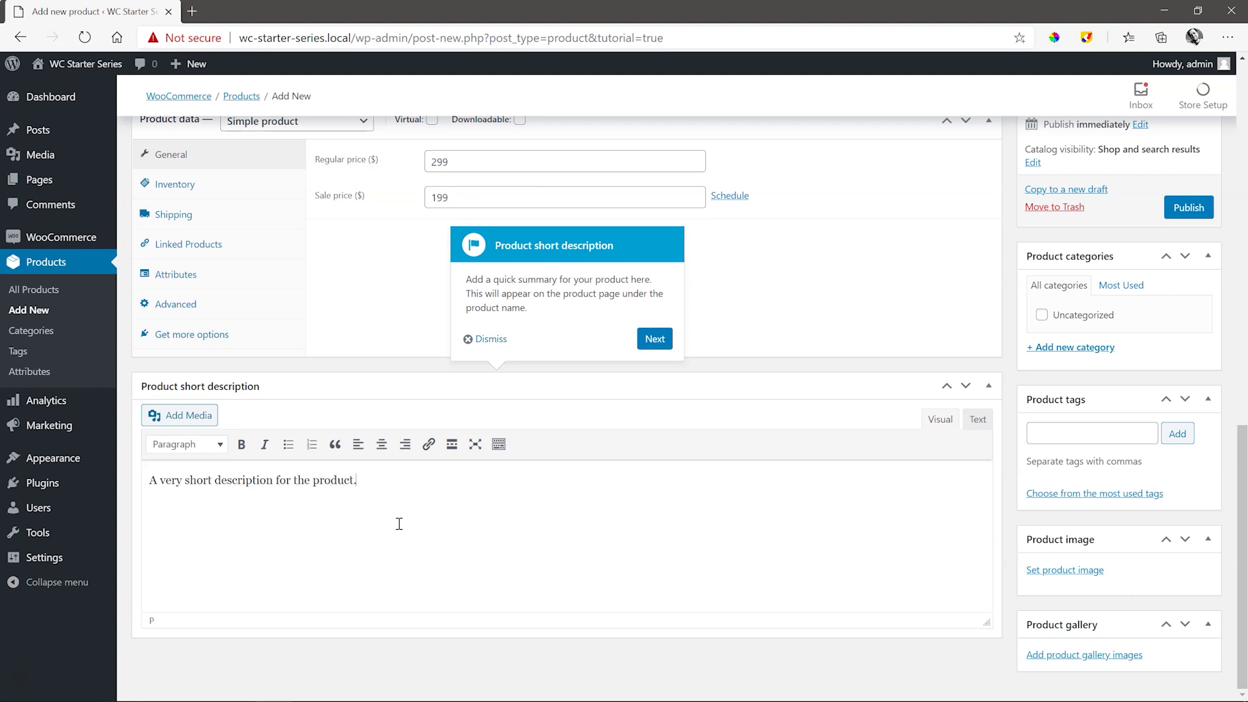
click(654, 338)
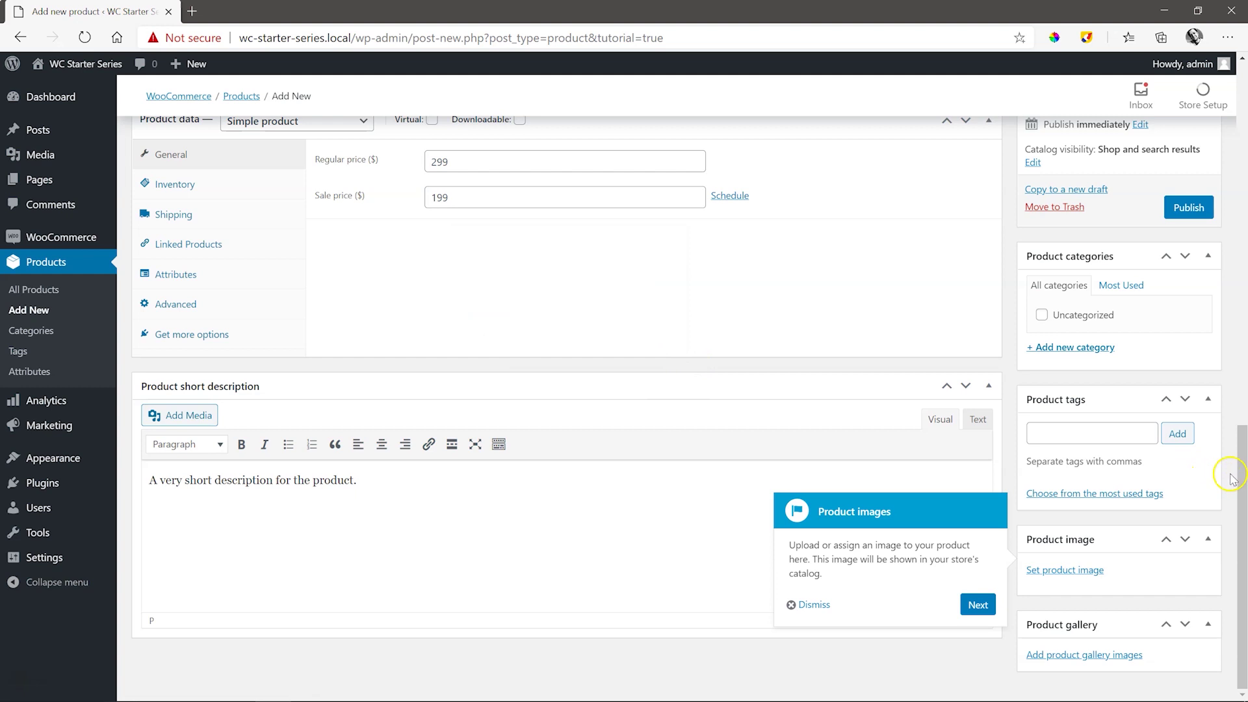
Upload 01-yellow-sweater.jpg from Explorer and set it as the product image.
click(1088, 570)
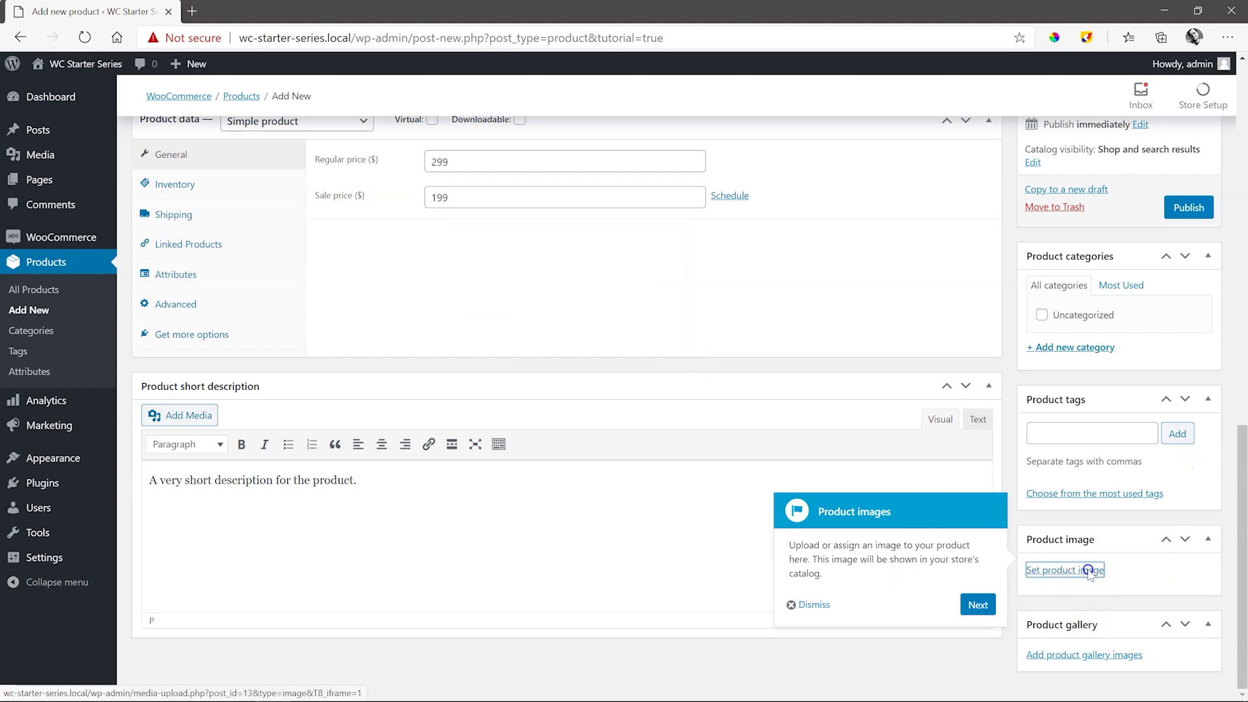
key(alt+Tab)
drag(415, 216, 202, 239)
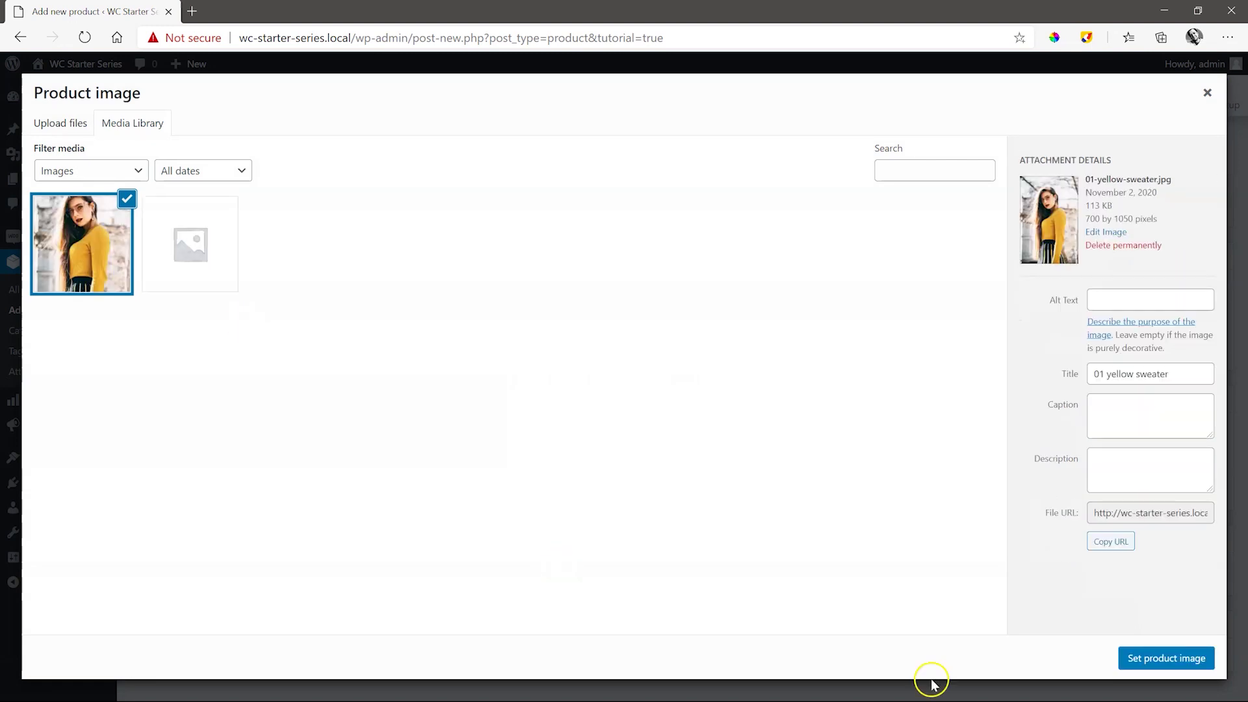
click(1169, 663)
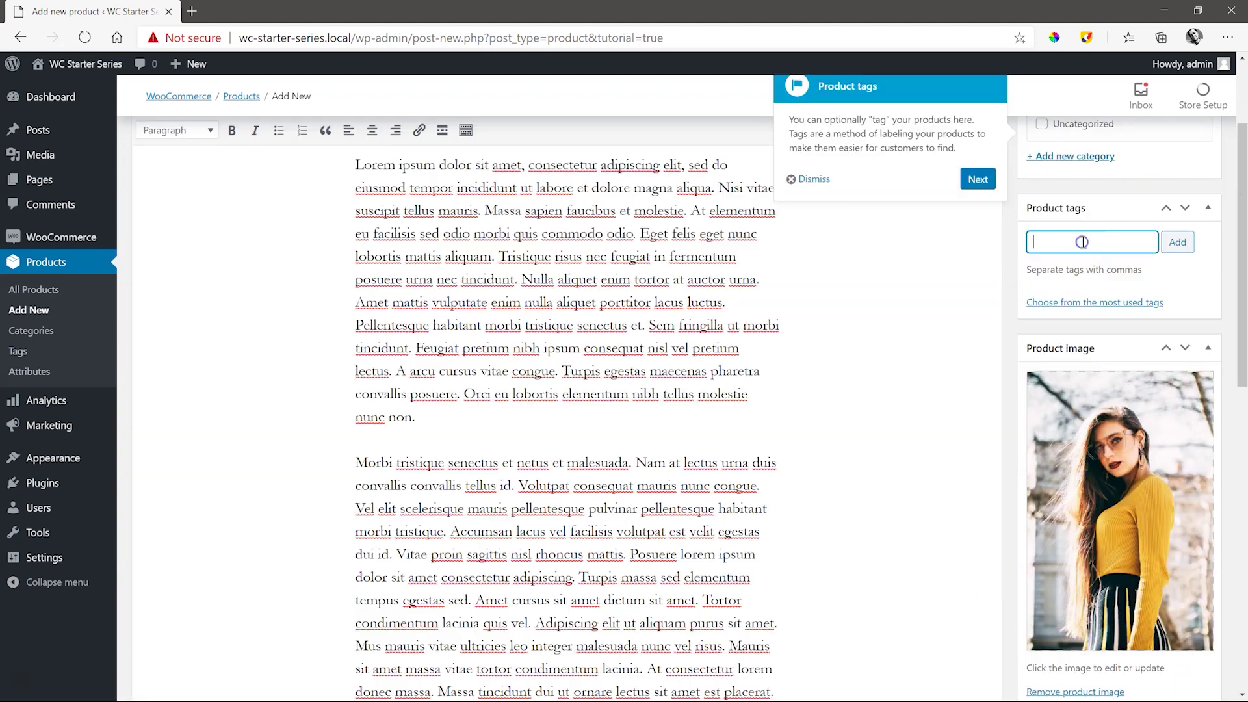
Add the product tags winter, sweater and warm.
scroll(1134, 569, up, 5)
click(1083, 242)
text(winter)
key(Return)
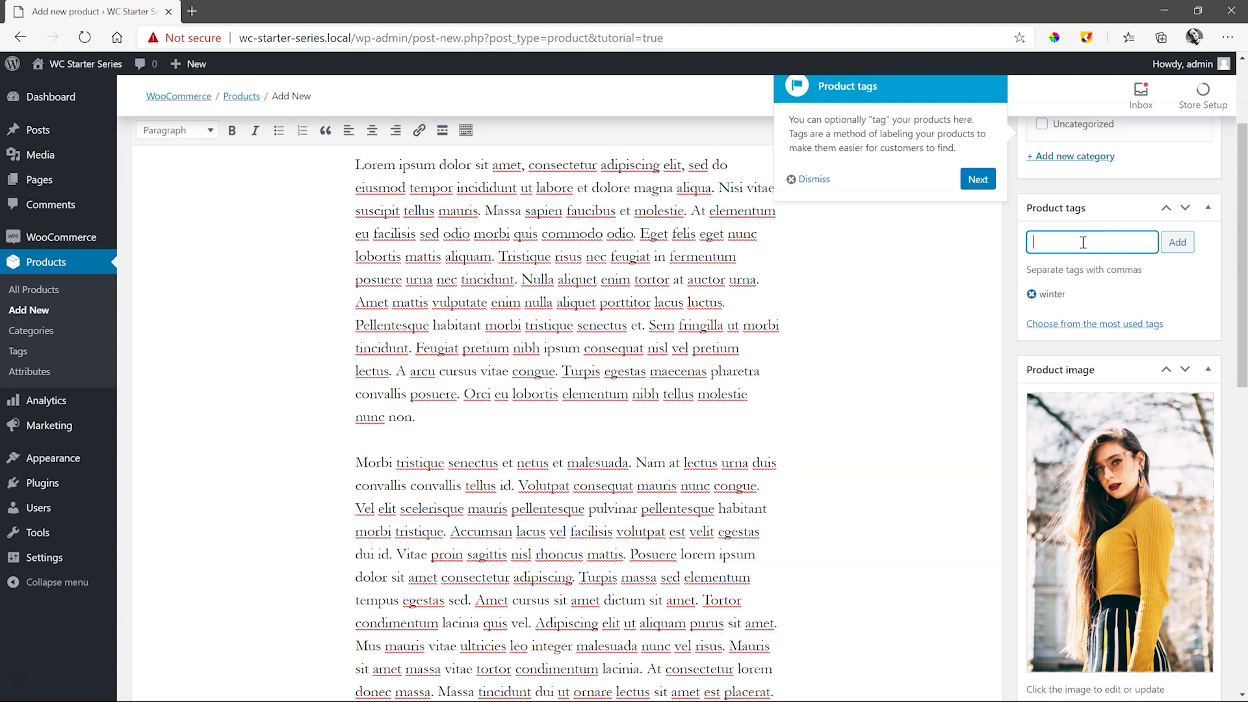
text(sweater)
key(Return)
text(warm)
key(Return)
scroll(1245, 203, up, 2)
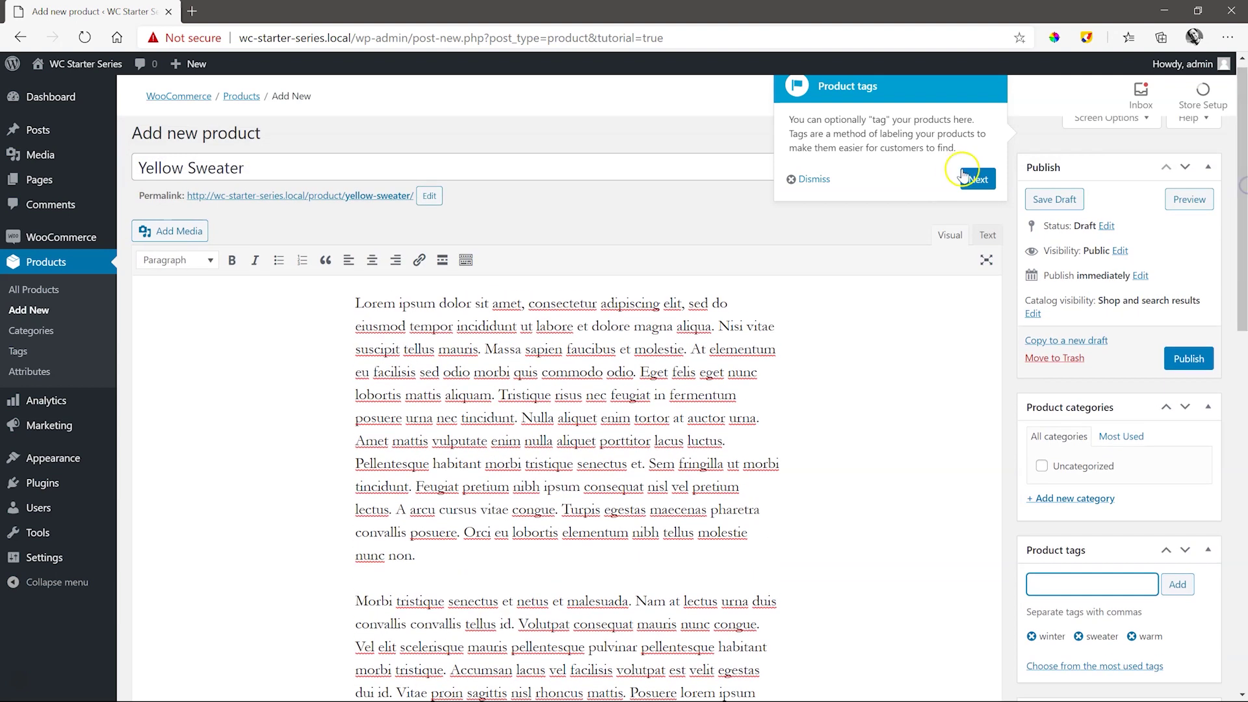
Create and assign a new 'female' category, then publish Yellow Sweater.
click(976, 177)
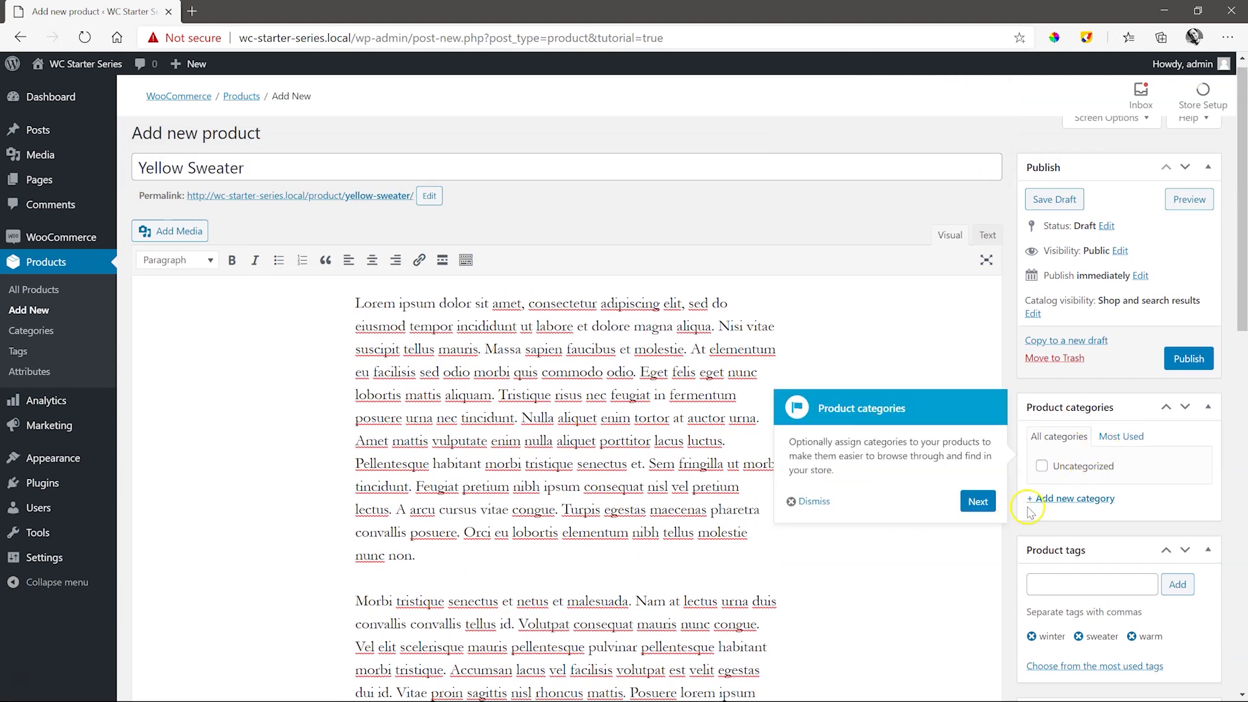
click(1062, 499)
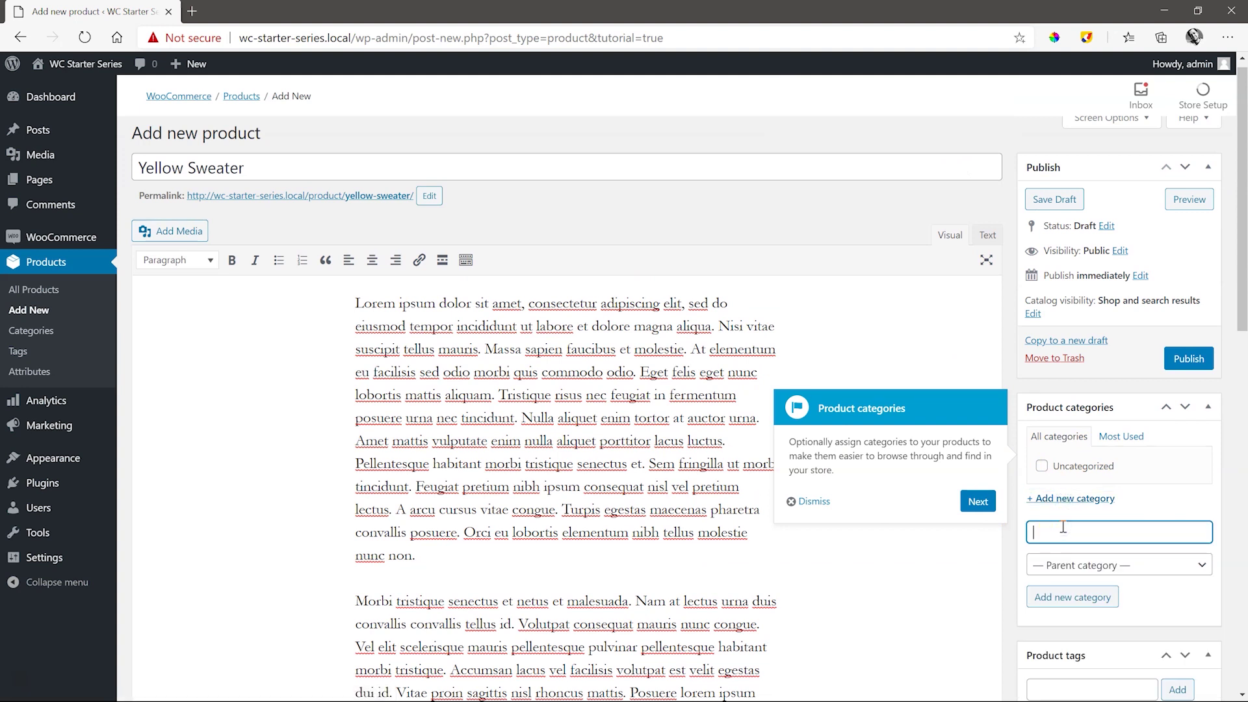
text(female)
click(1048, 600)
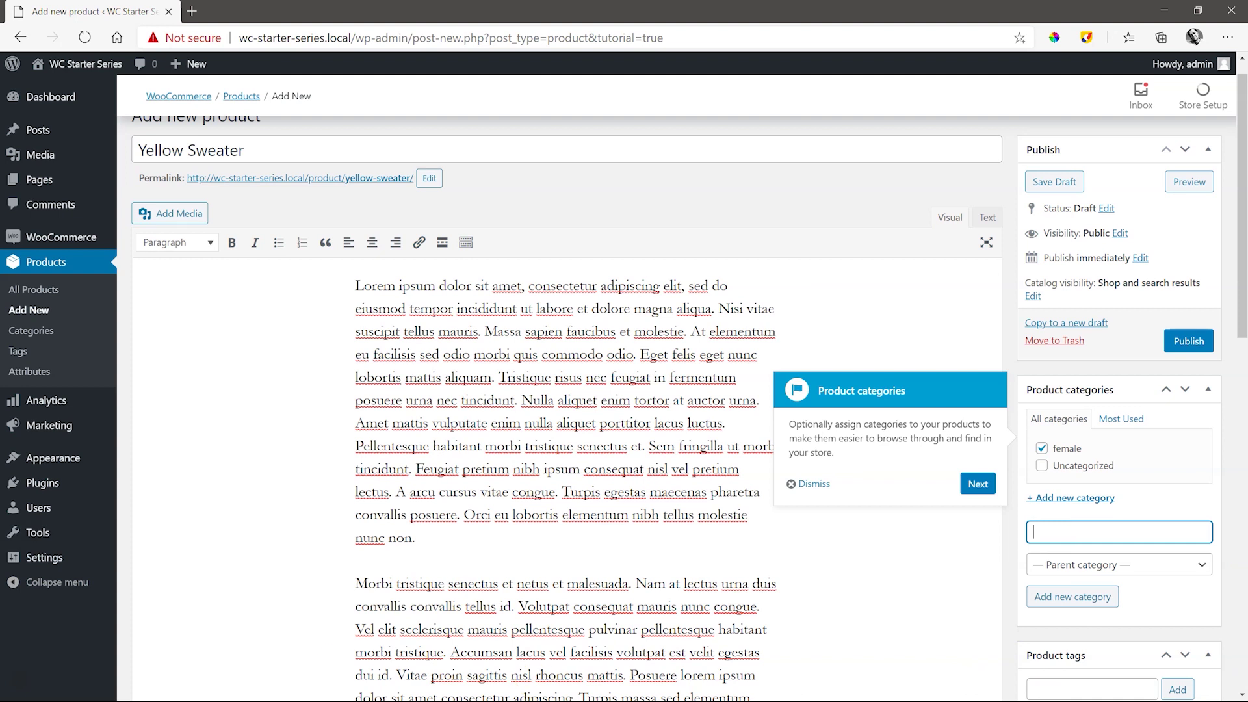
click(977, 483)
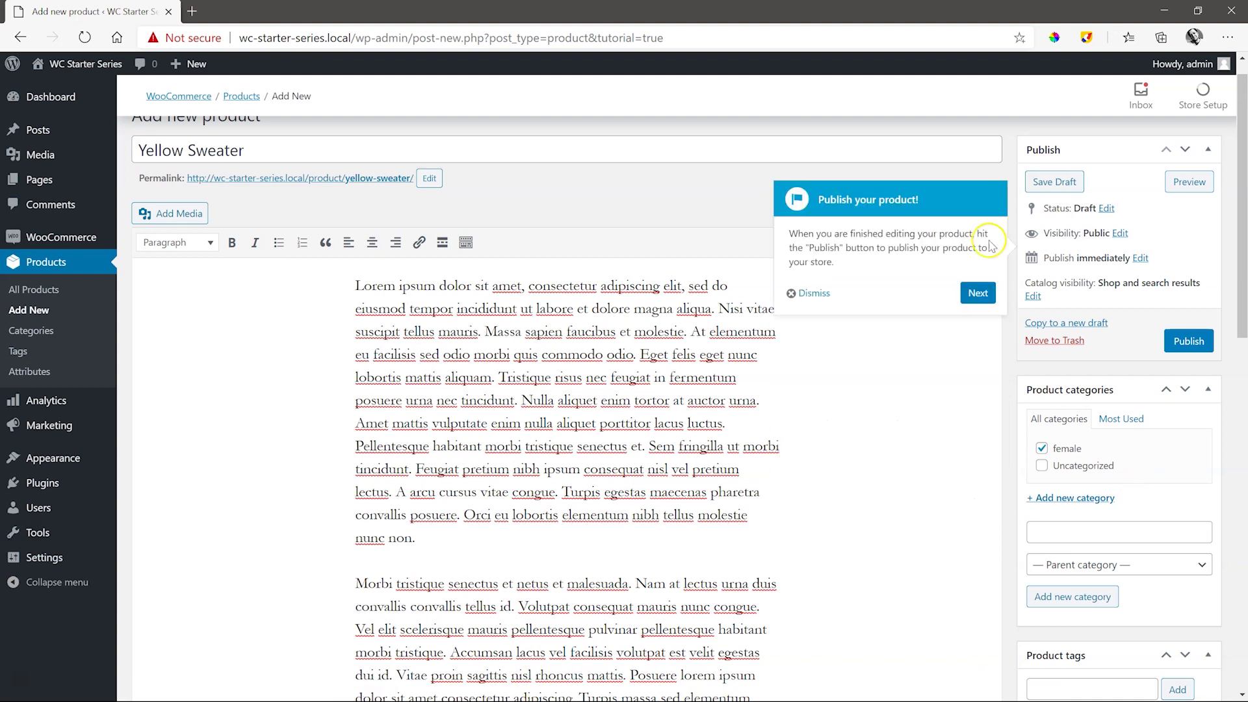
click(1177, 337)
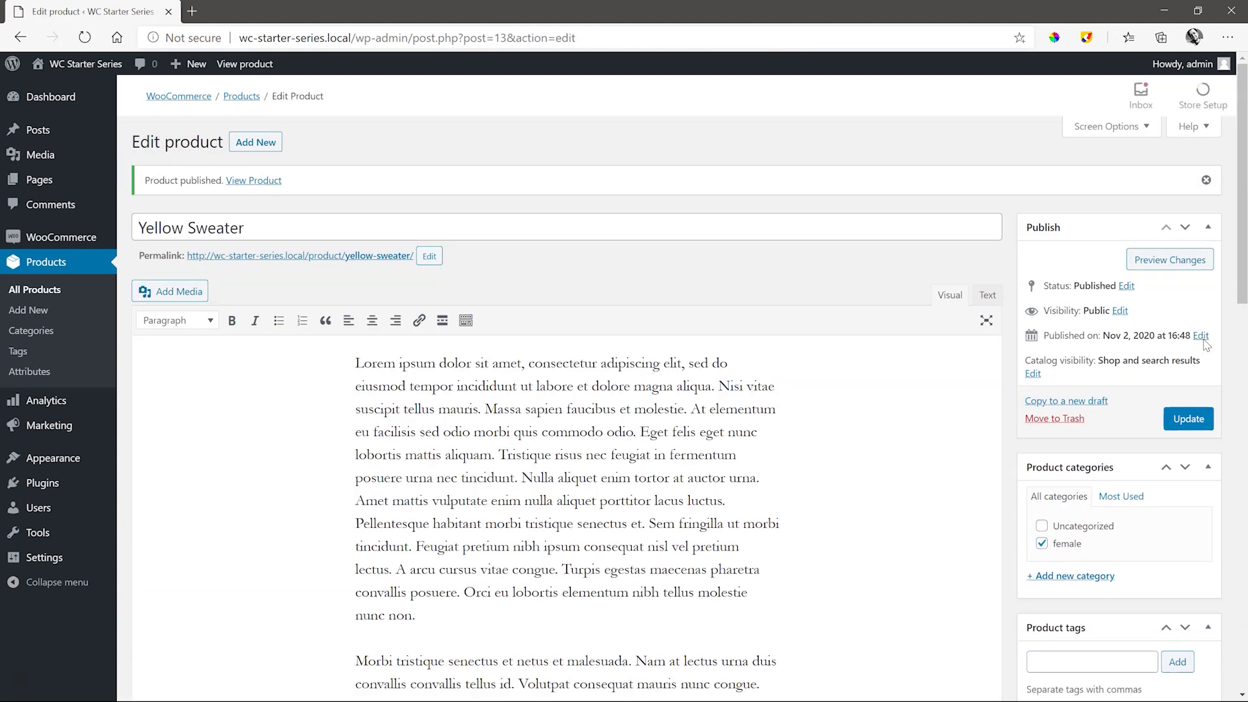
Preview the storefront page, checking the $199 sale price and the Reviews and Description tabs.
click(1167, 263)
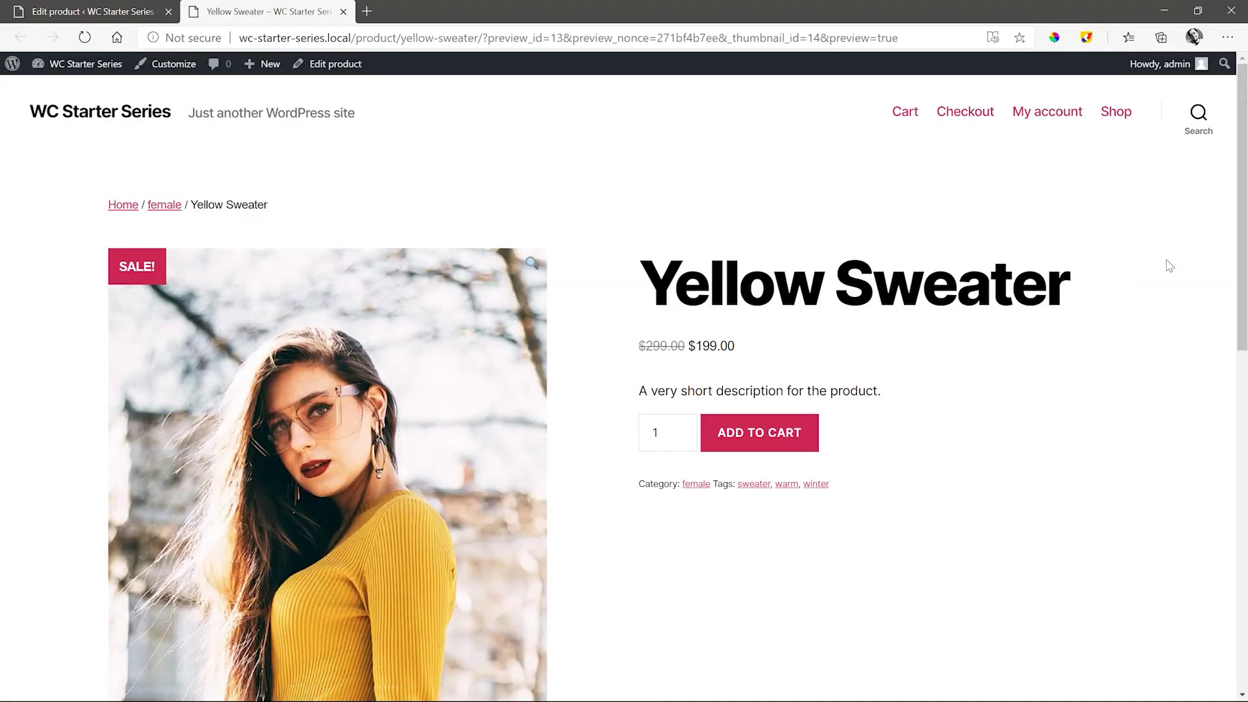
scroll(1238, 187, down, 2)
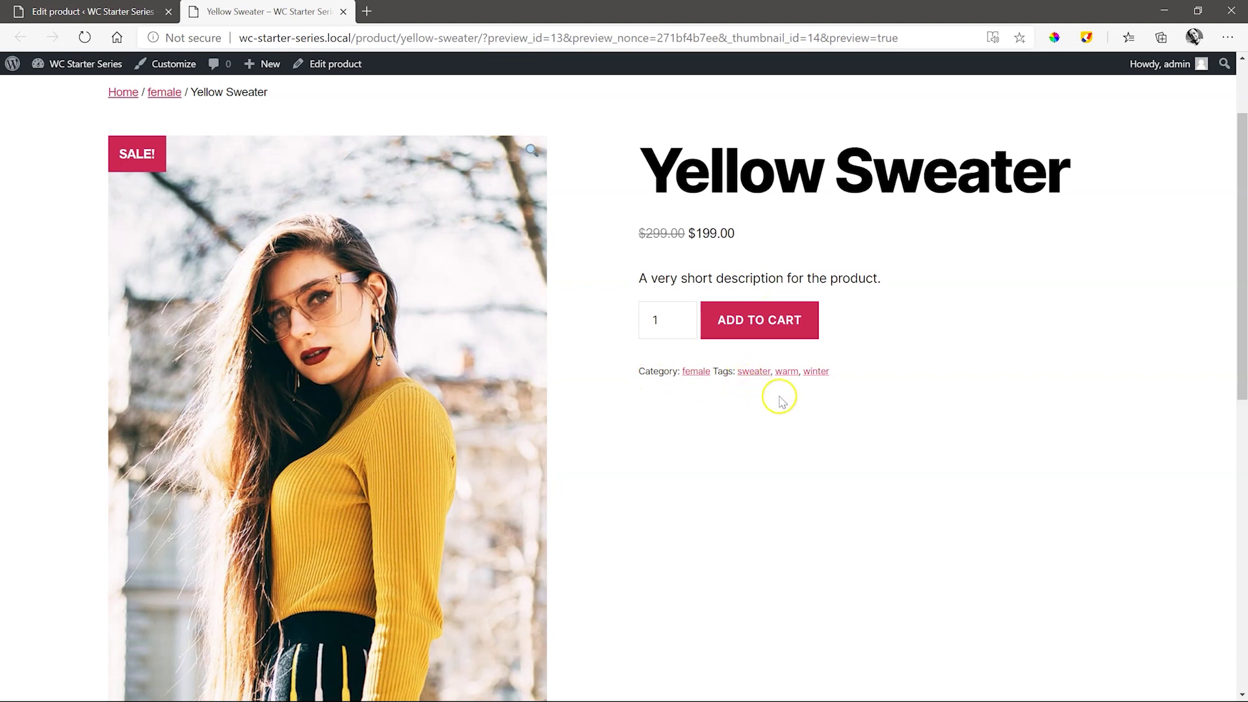
scroll(777, 394, down, 10)
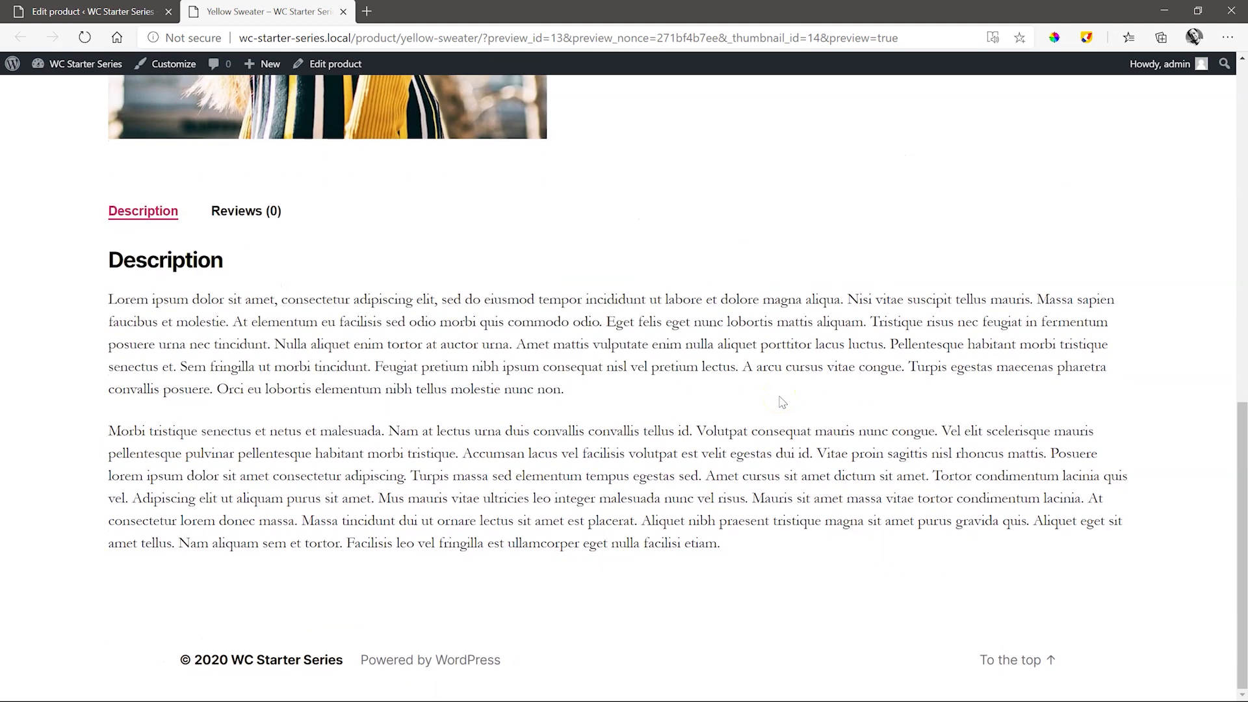
click(242, 220)
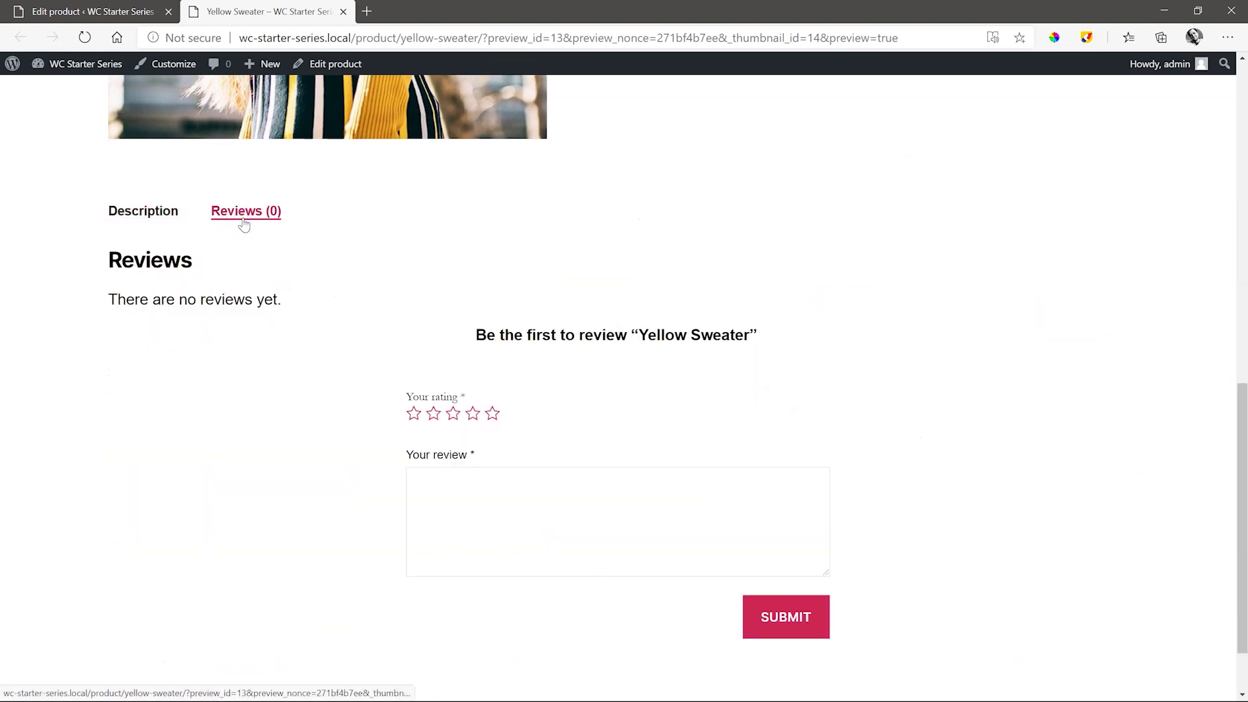
click(157, 221)
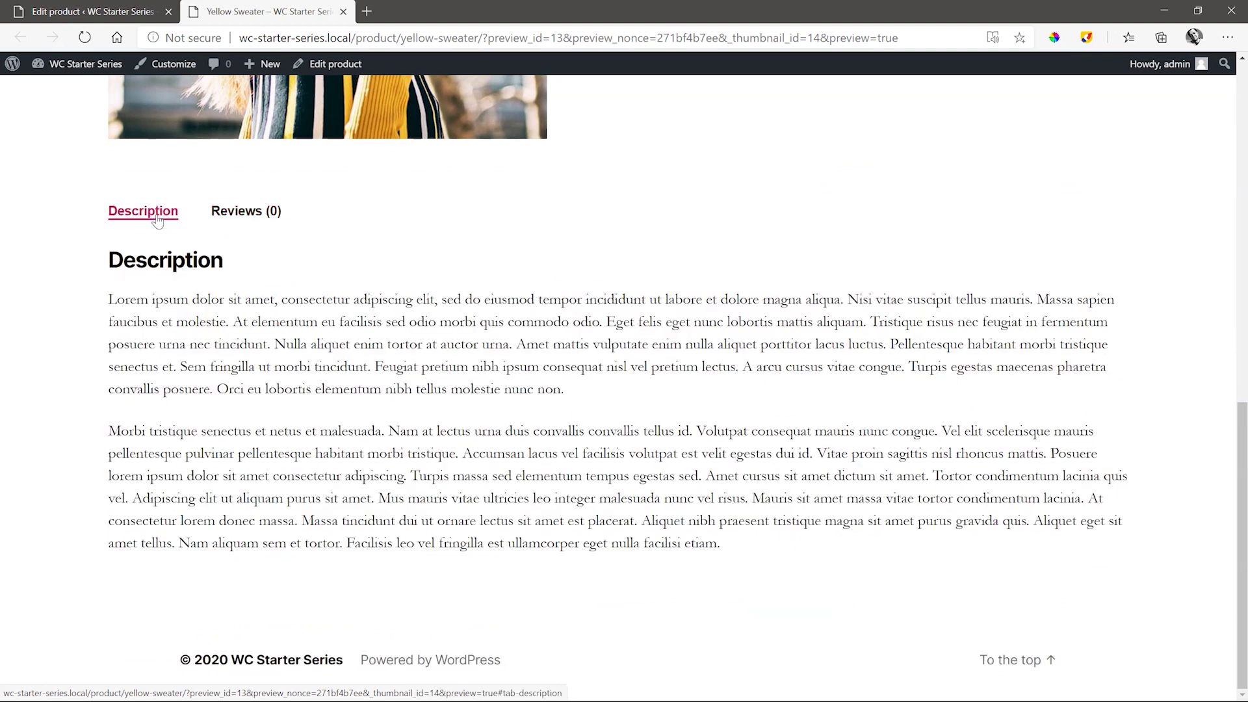